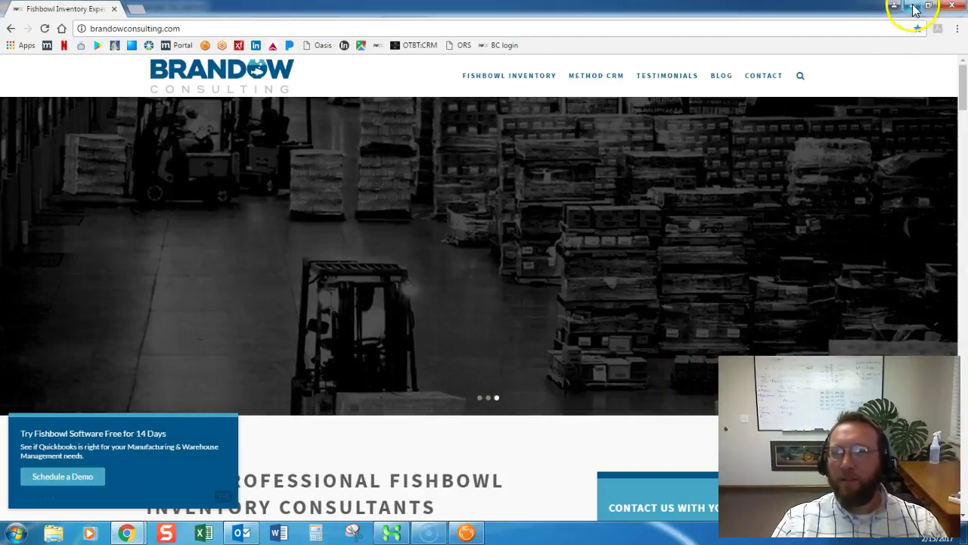
- Hide the browser and open the Receiving module from Fishbowl's Purchasing menu
left_click(928, 10)
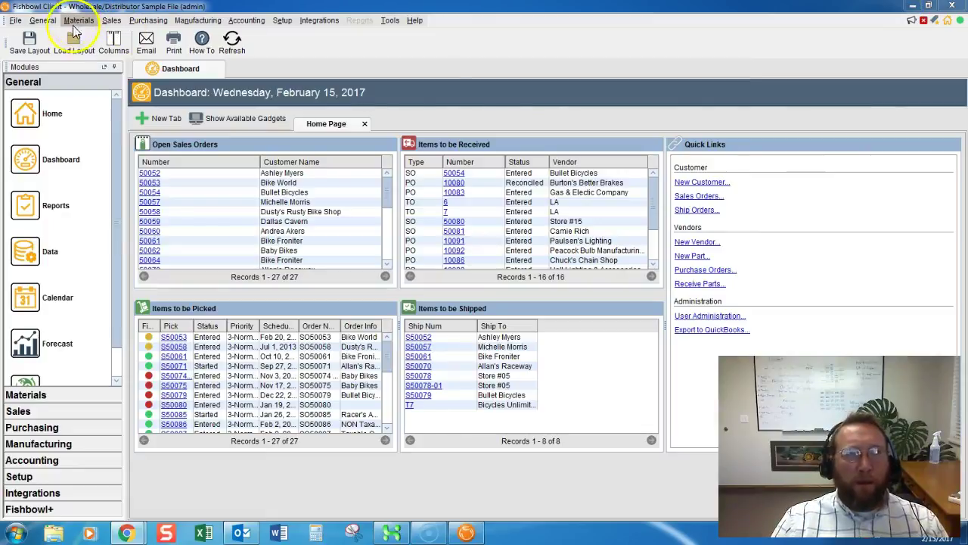
left_click(149, 21)
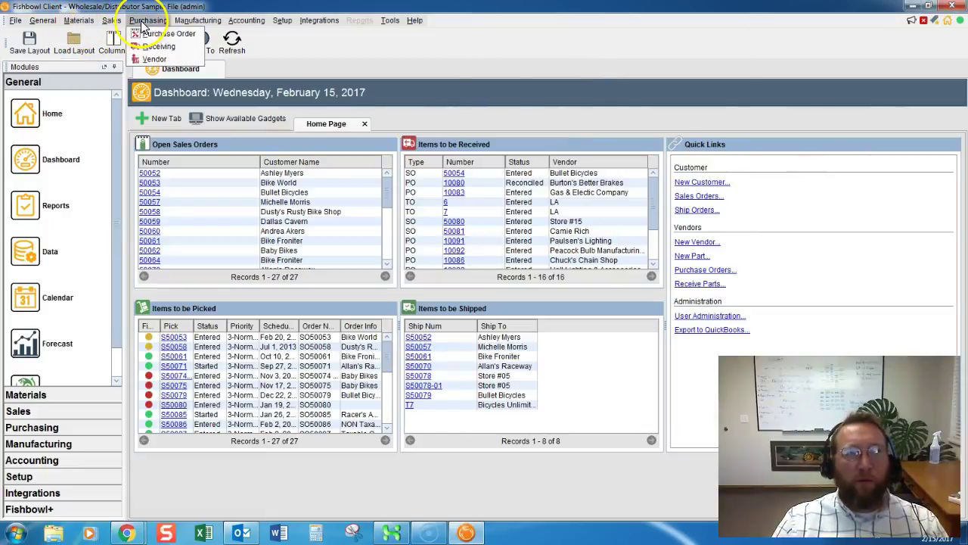
left_click(155, 47)
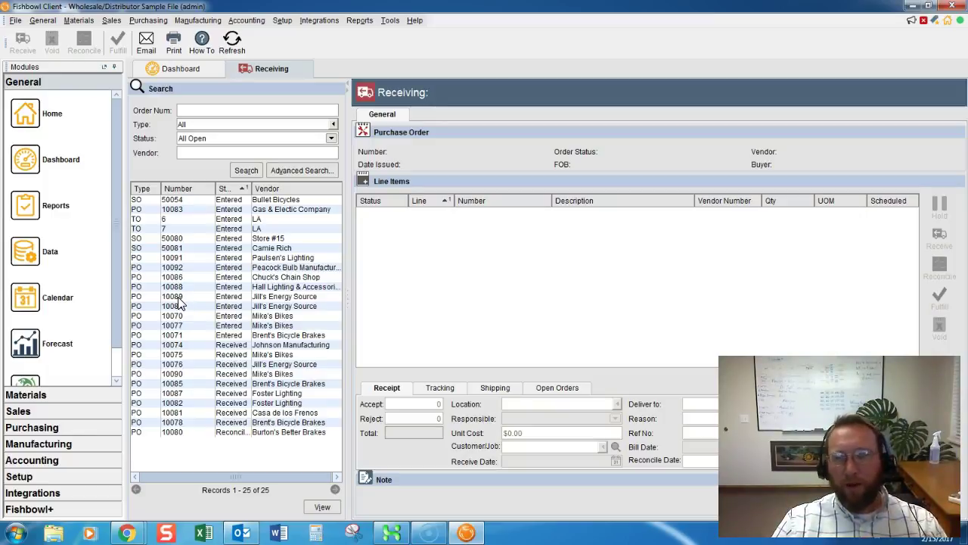
- Load PO 10089 and set the LED light fixture line to accept 11 at SLC-Receiving
left_click(179, 299)
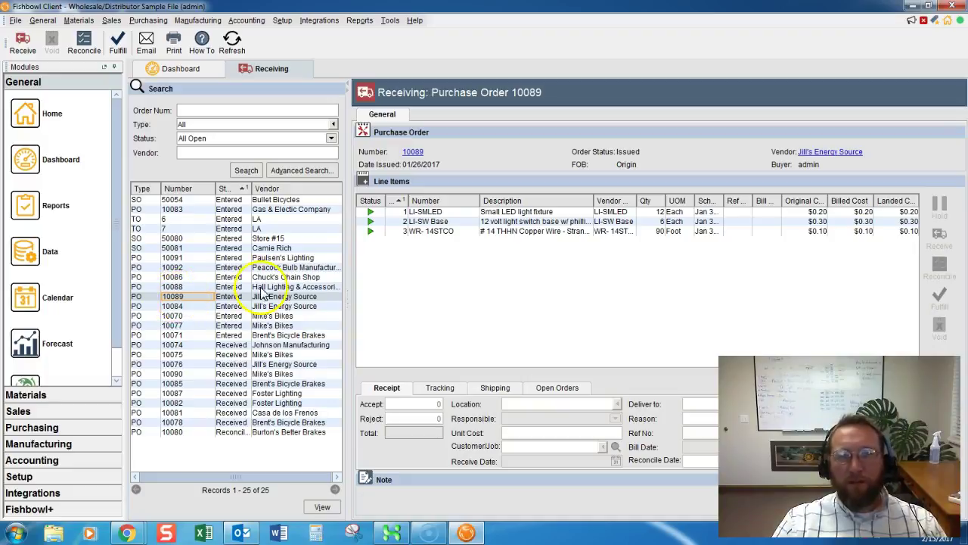
left_click(435, 214)
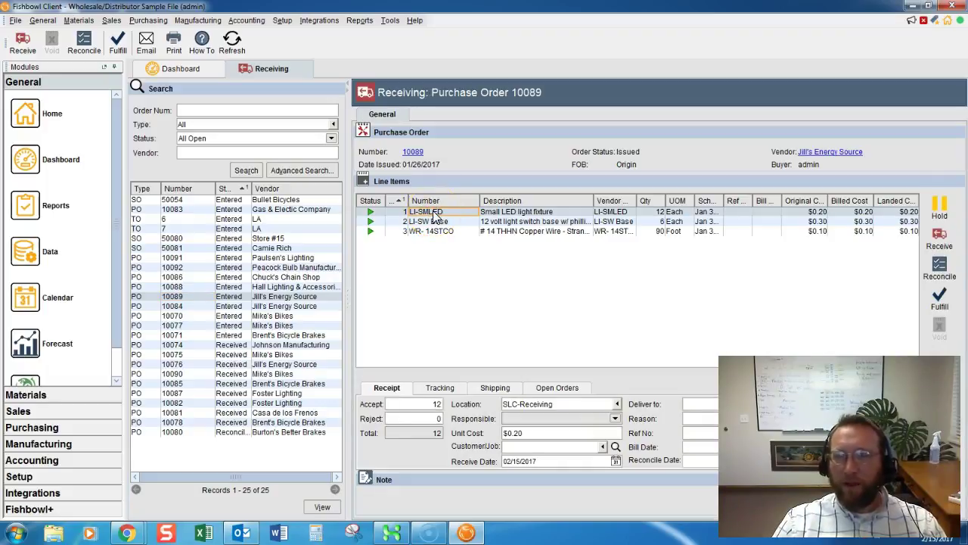
double_click(435, 404)
type("1")
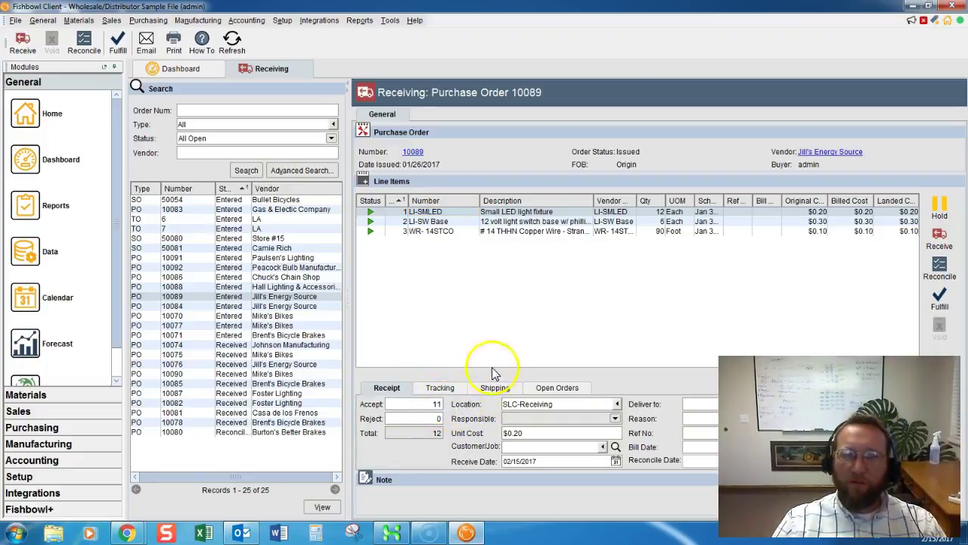
left_click(560, 403)
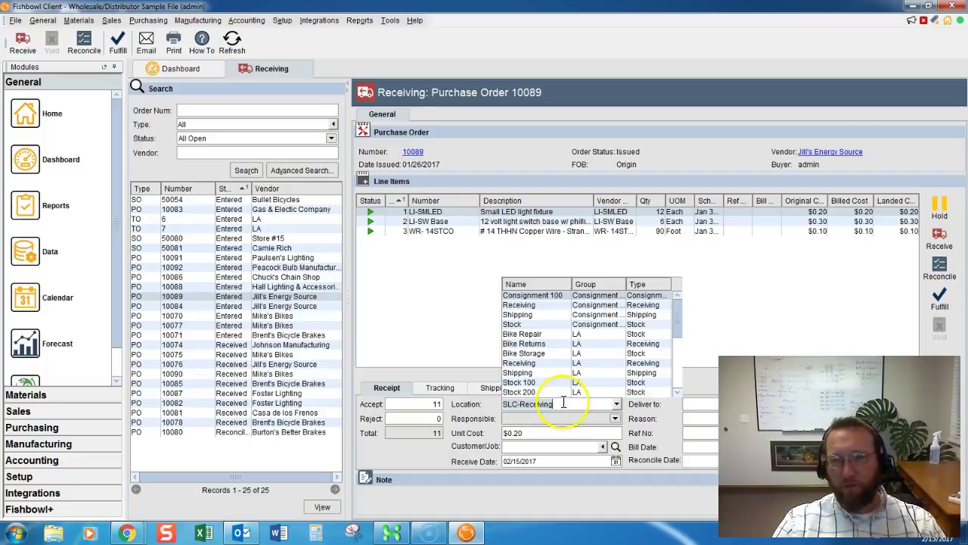
- Receive the 11 accepted LED fixtures, then select the remaining one-unit LI-SMLED line
left_click(941, 246)
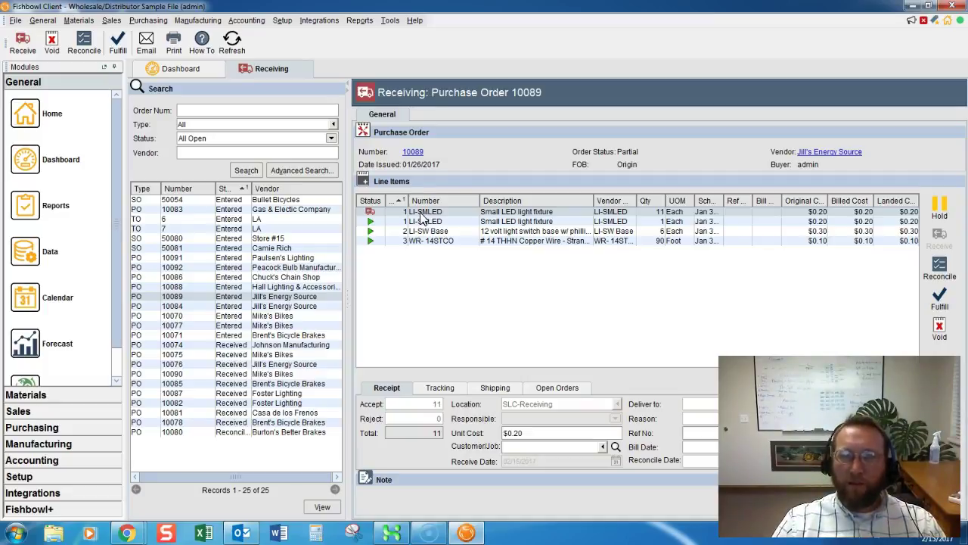
left_click(433, 218)
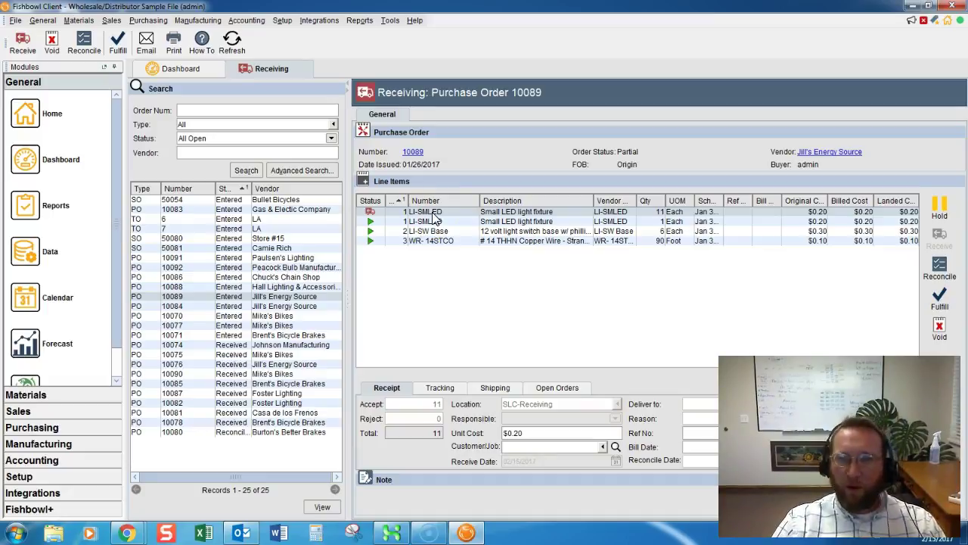
left_click(515, 222)
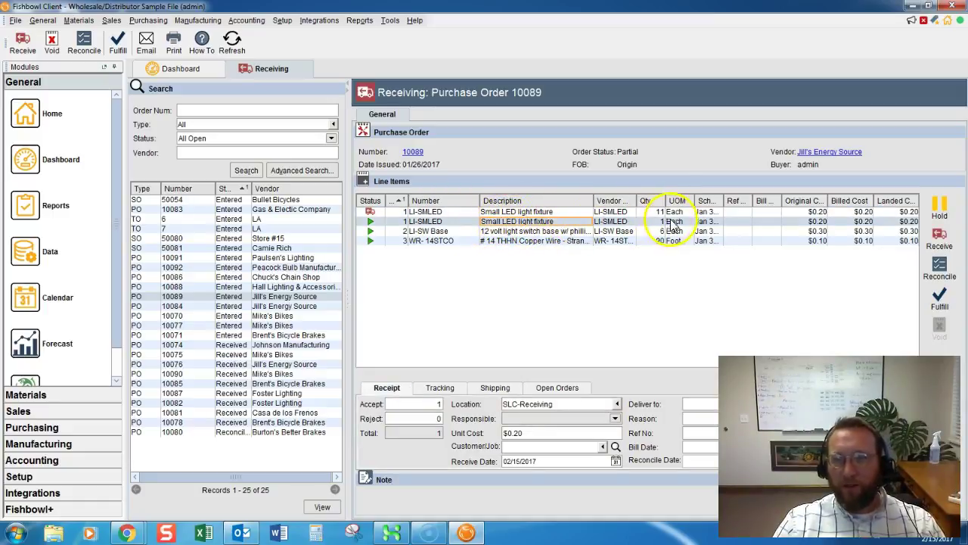
- Receive all 6 LI-SW Base light switch bases at SLC-Receiving
left_click(523, 233)
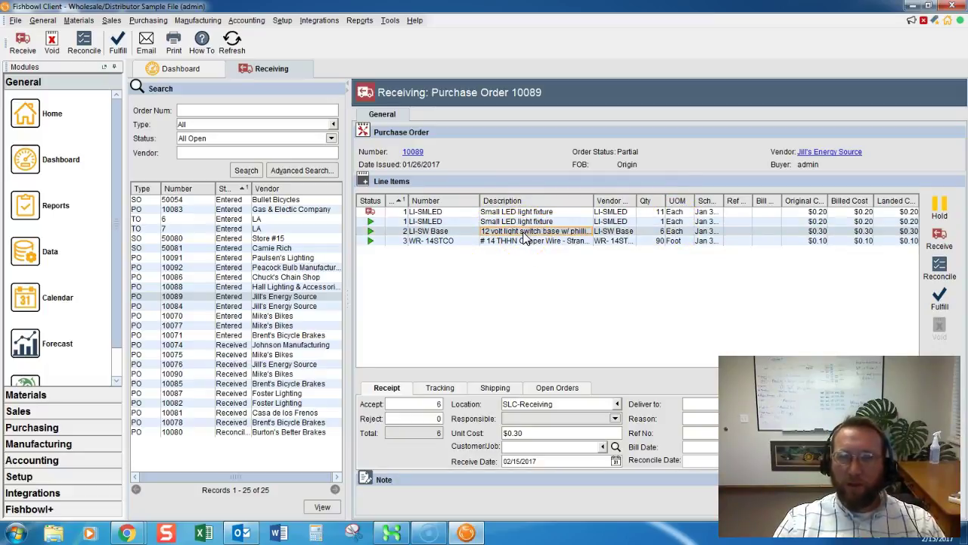
left_click(436, 405)
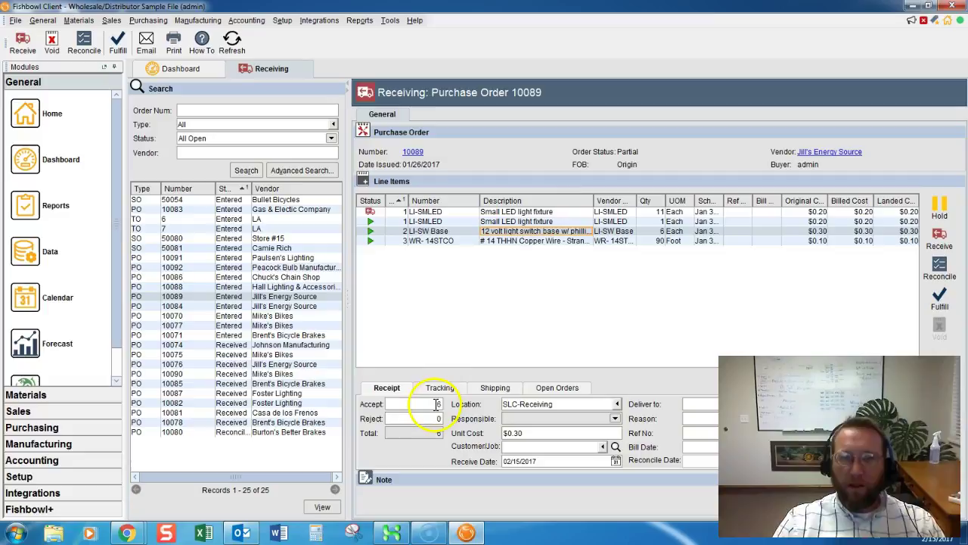
left_click(567, 406)
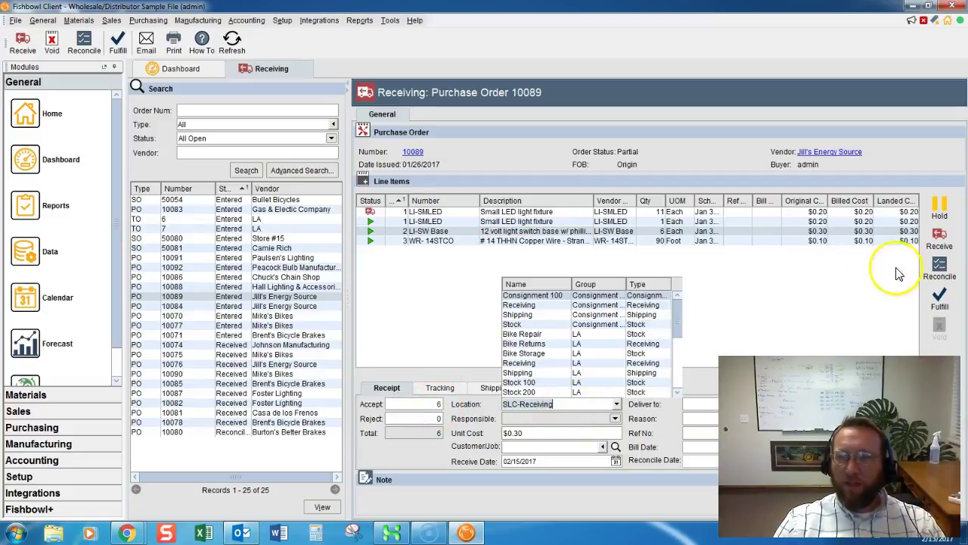
left_click(939, 239)
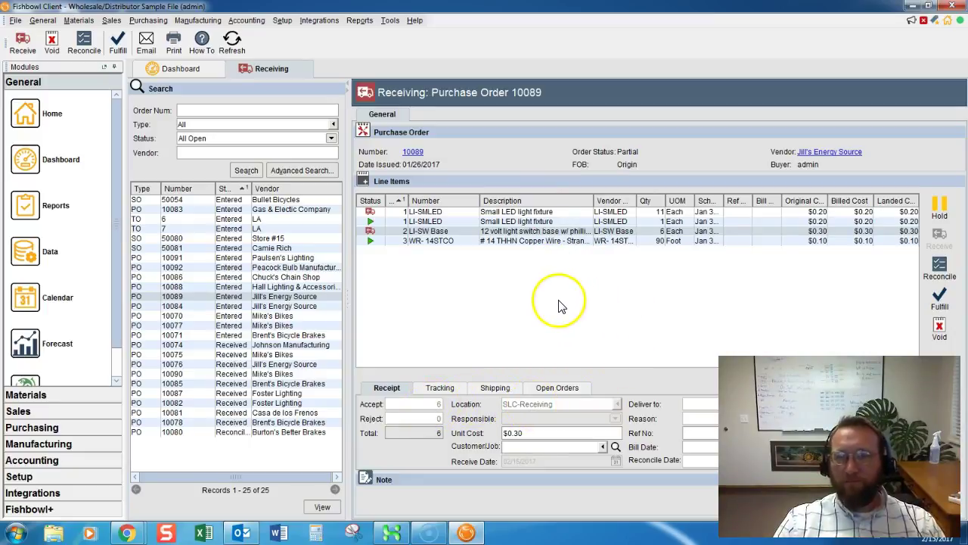
- Receive the full 90 feet of WR-14STCO copper wire at SLC-Receiving
left_click(535, 245)
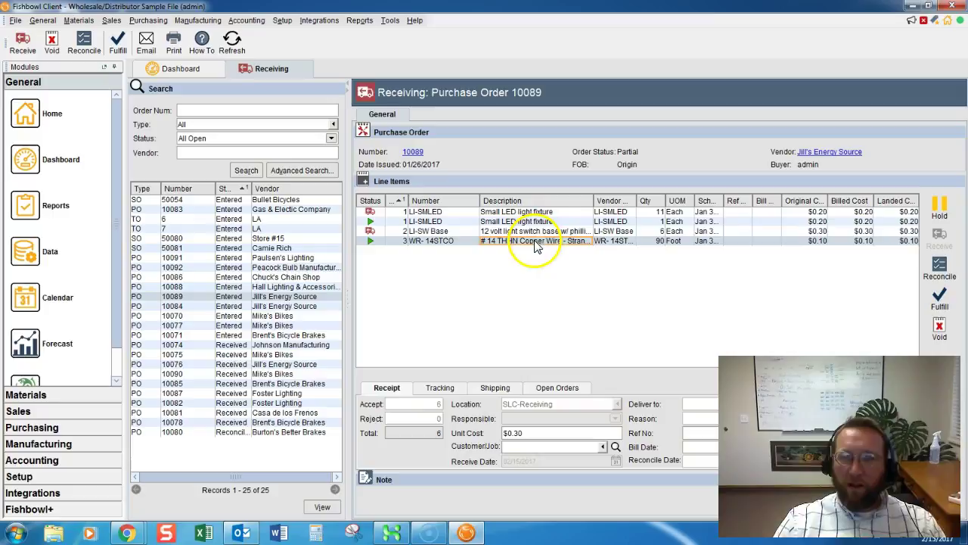
left_click(430, 403)
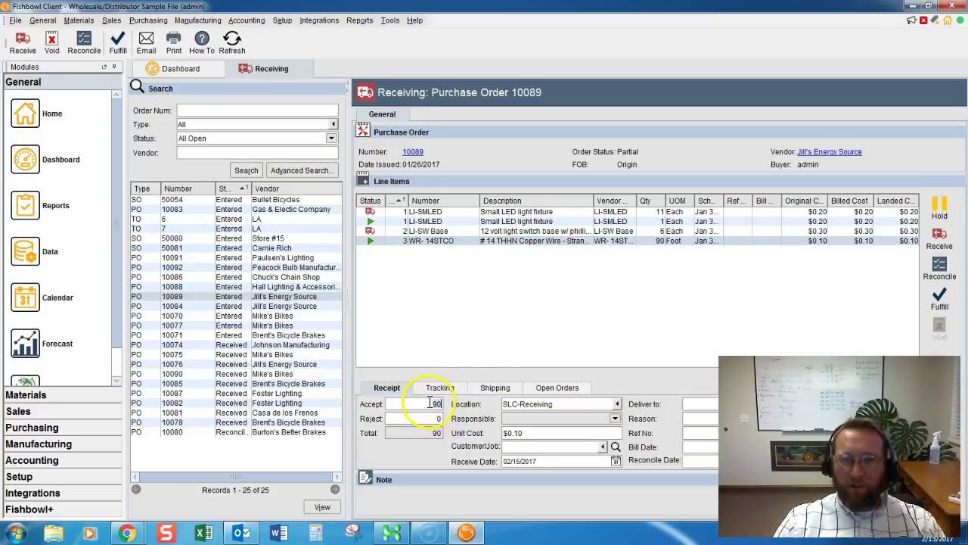
left_click(561, 404)
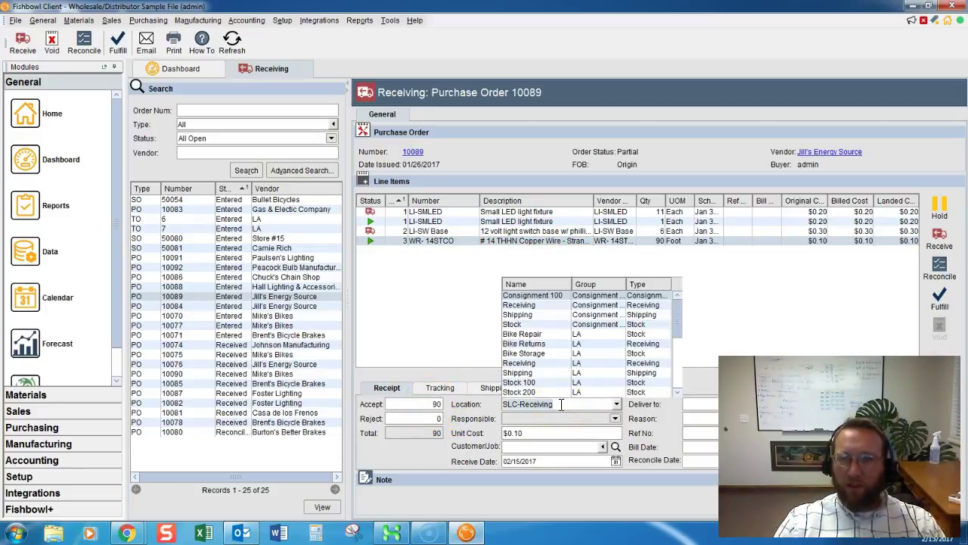
left_click(941, 239)
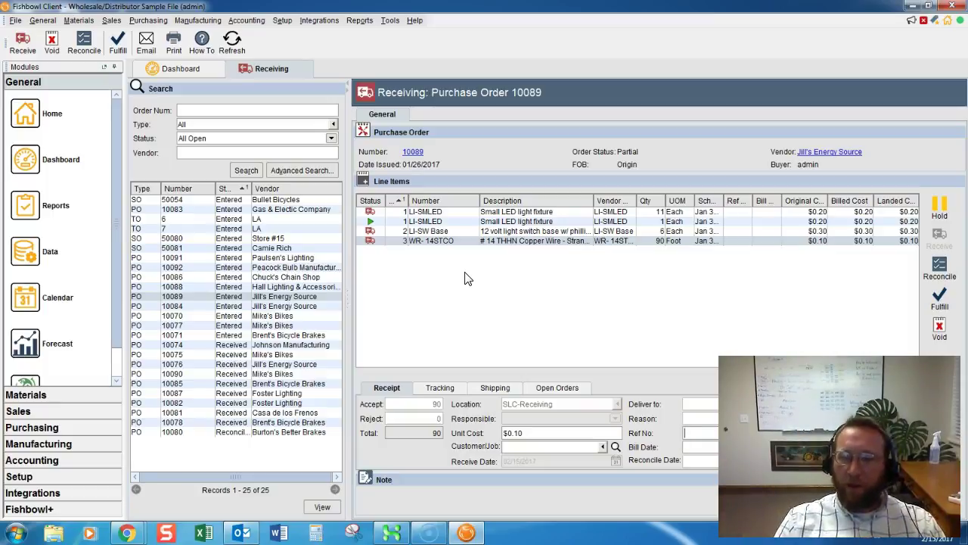
left_click(499, 271)
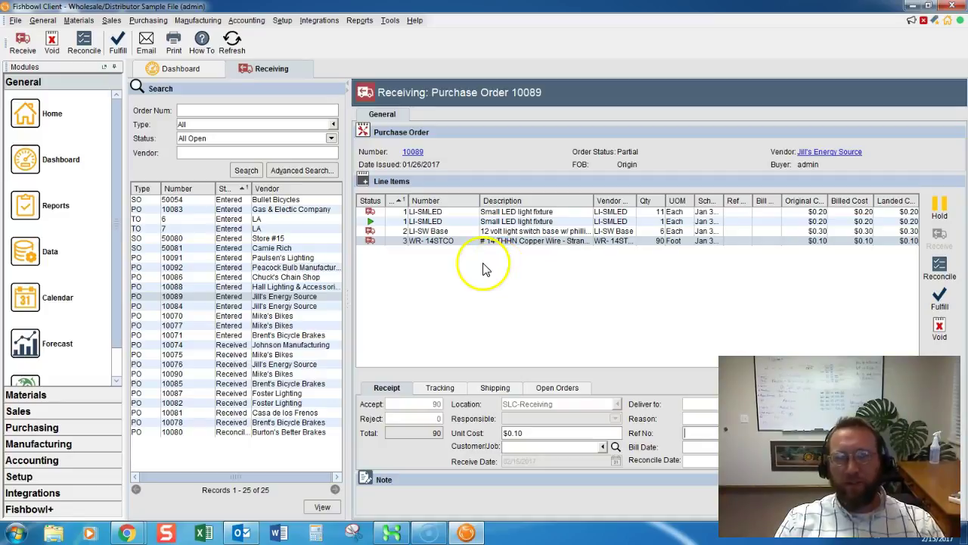
left_click(537, 277)
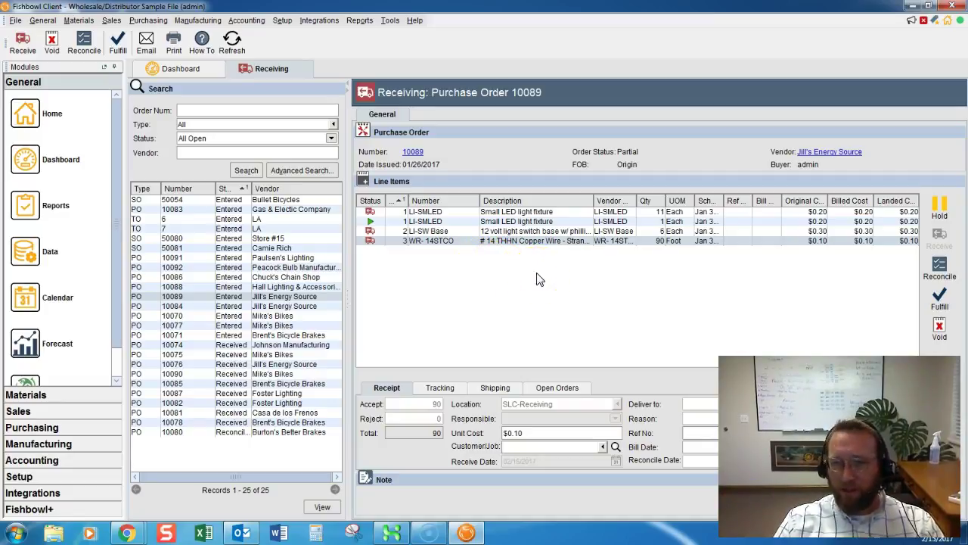
left_click(938, 302)
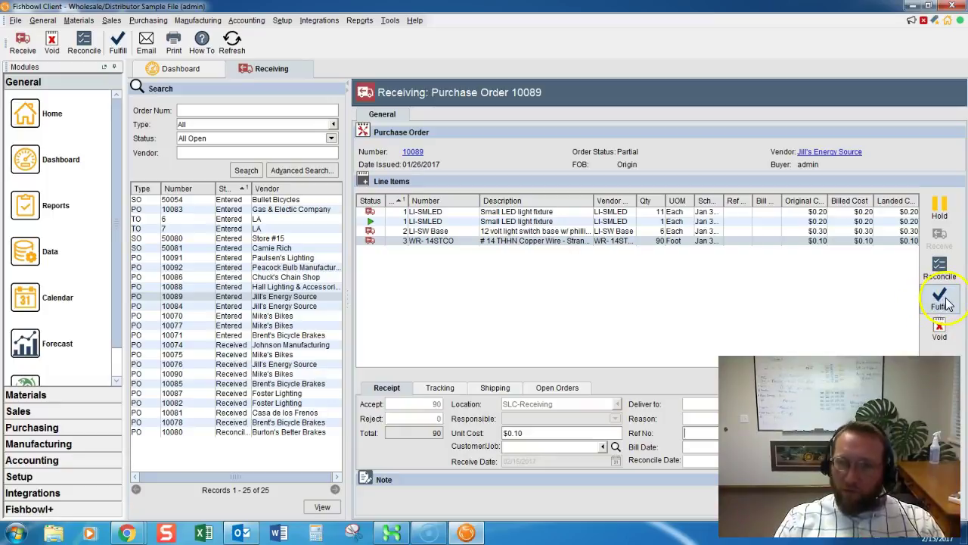
left_click(716, 221)
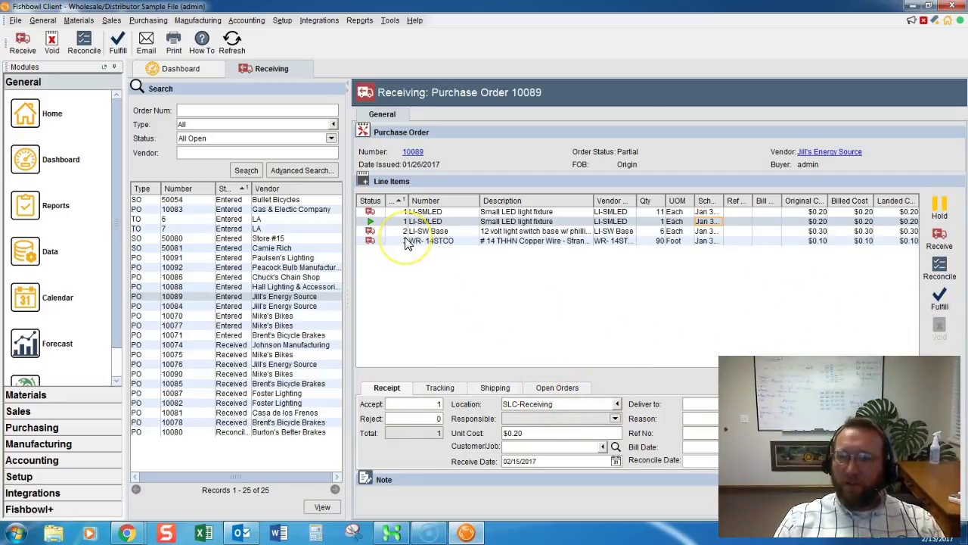
left_click(423, 283)
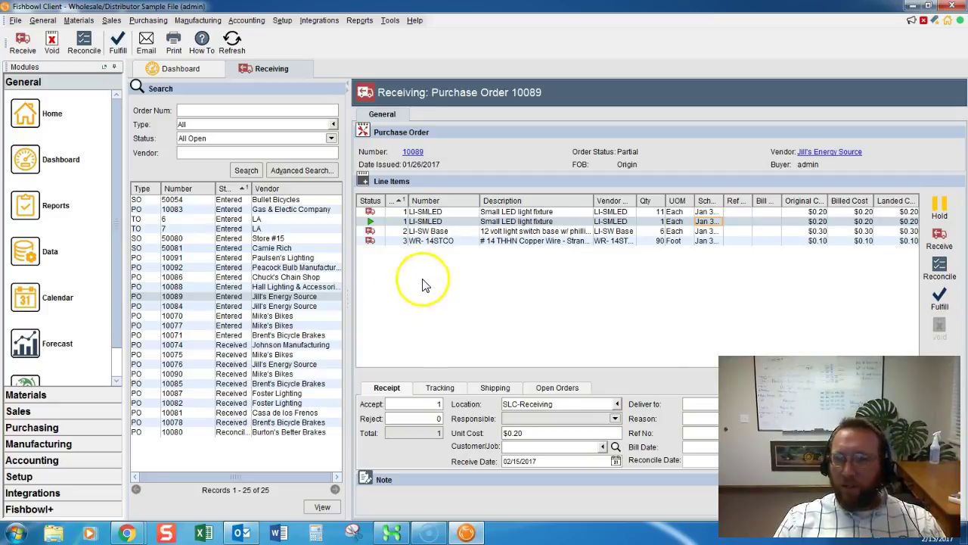